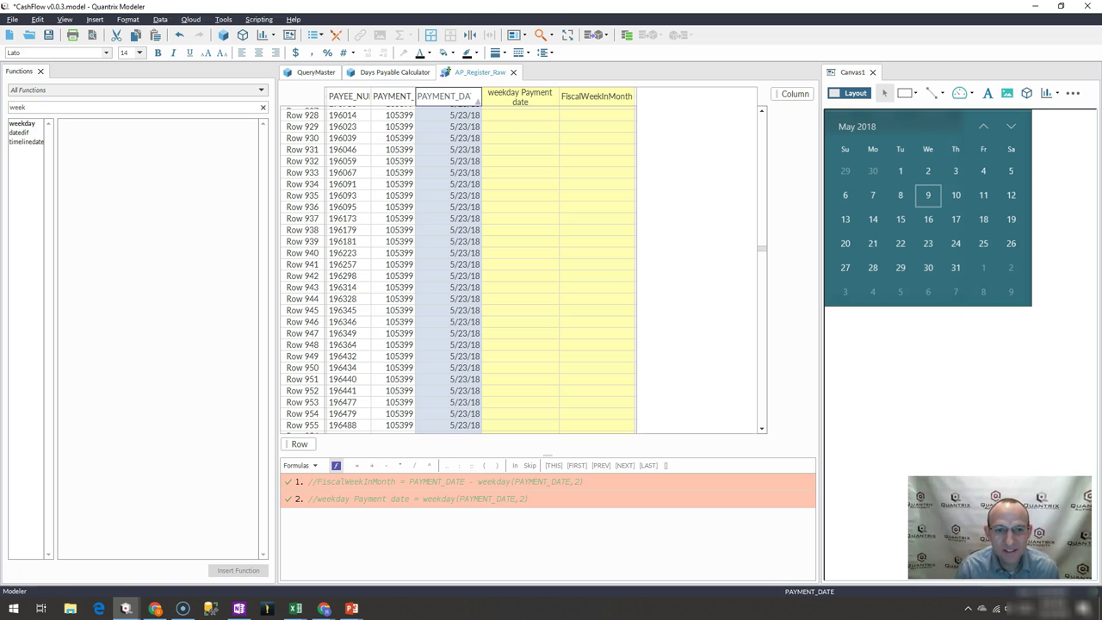
Select the PAYMENT_RUN_NUMBER column and inspect the payment date at Row 934.
{"action": "left_click", "coordinate": [380, 98]}
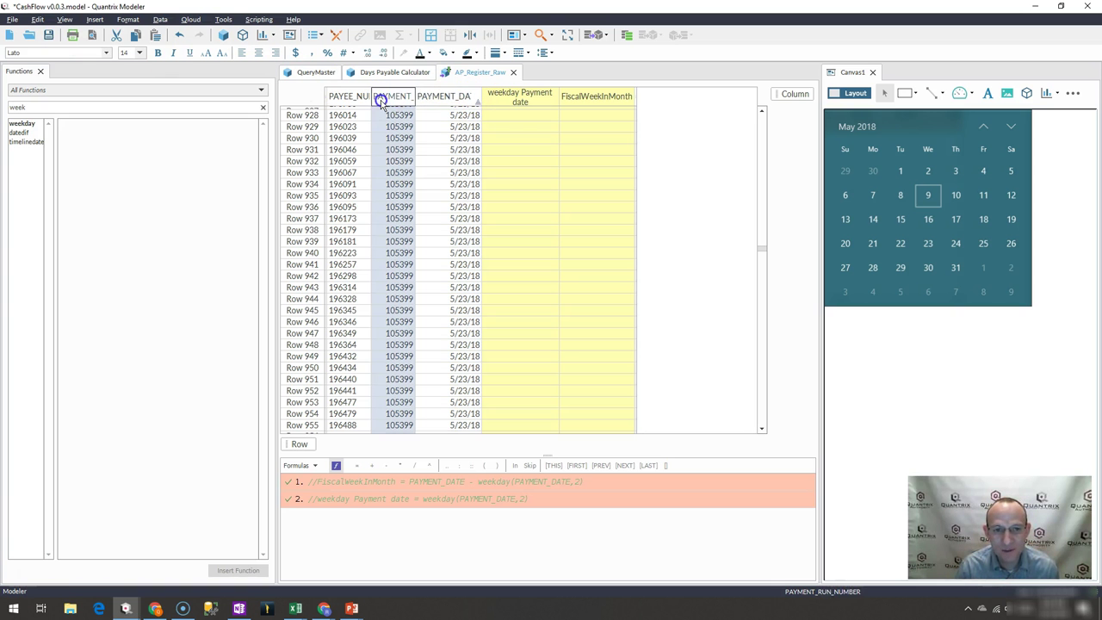
{"action": "left_click", "coordinate": [426, 184]}
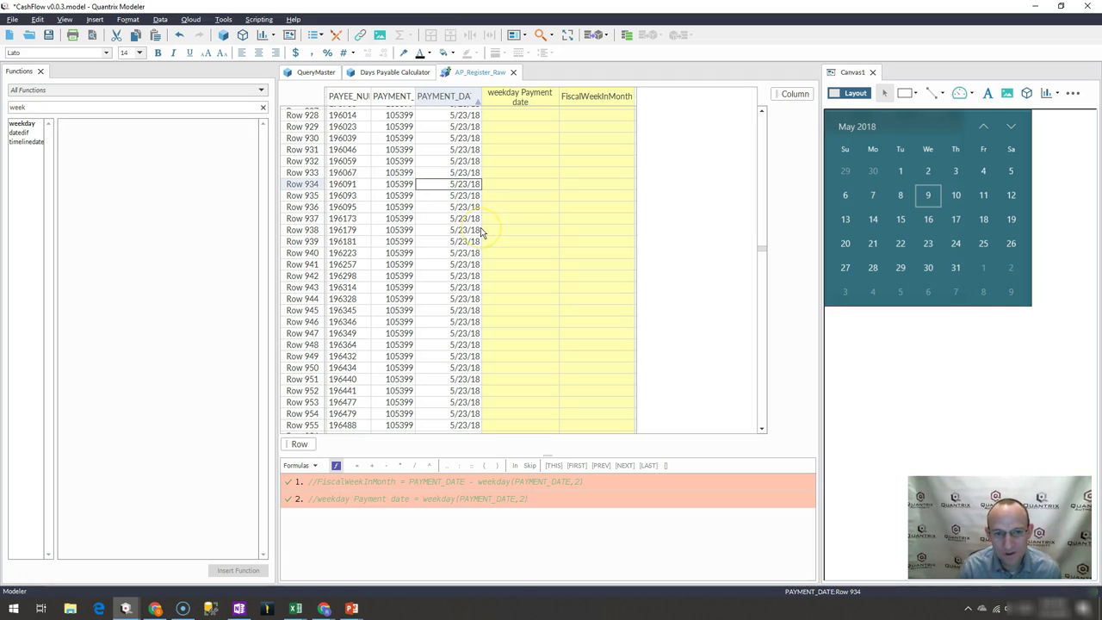
{"action": "left_click", "coordinate": [465, 186]}
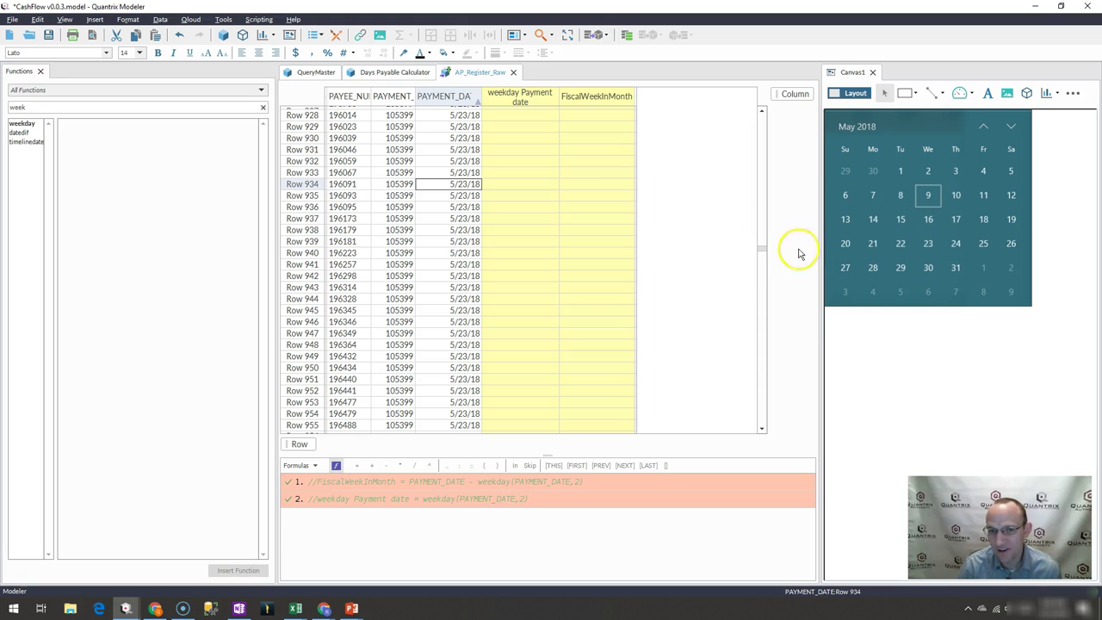
{"action": "left_click_drag", "start_coordinate": [762, 249], "coordinate": [765, 267]}
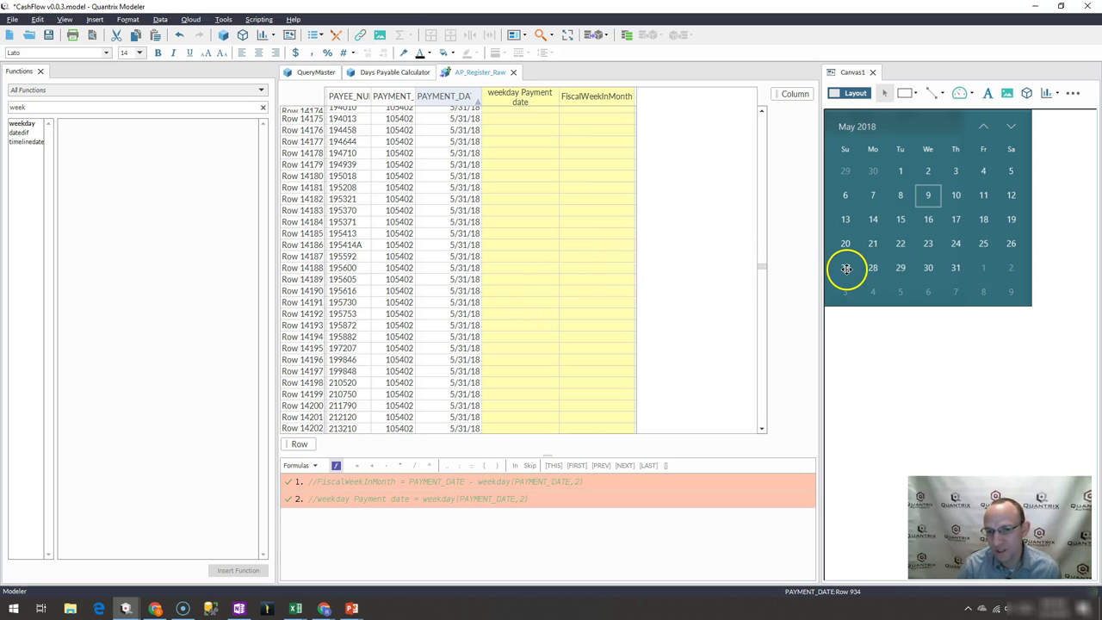
Give weekday Payment date the formula weekday(PAYMENT_DATE, 2), showing 4 for 5/31/18 rows.
{"action": "left_click", "coordinate": [534, 102]}
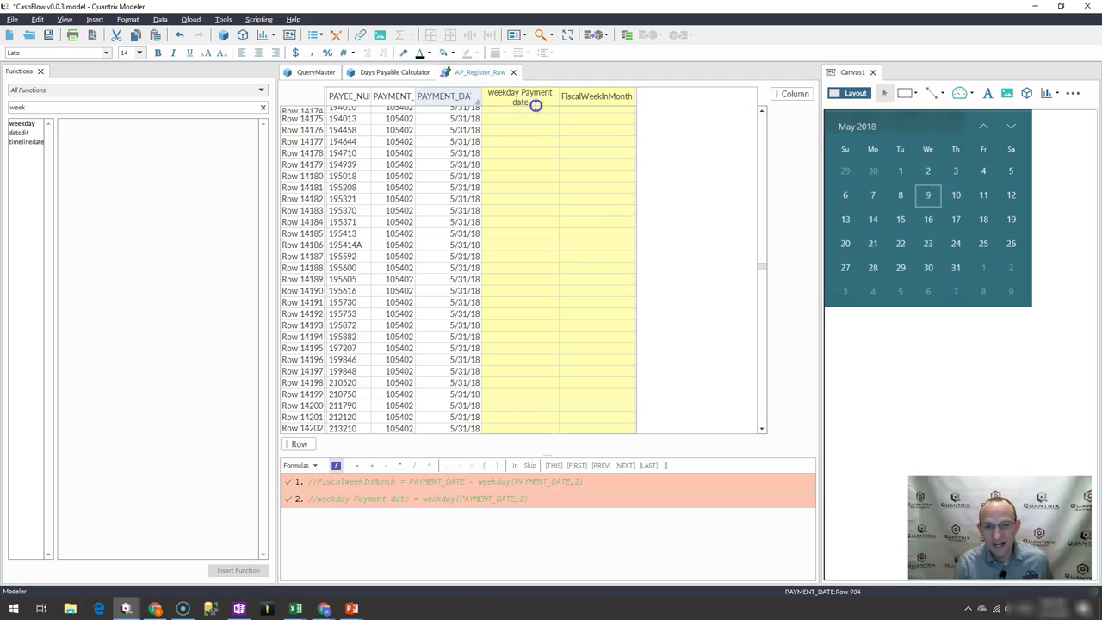
{"action": "type", "text": "= "}
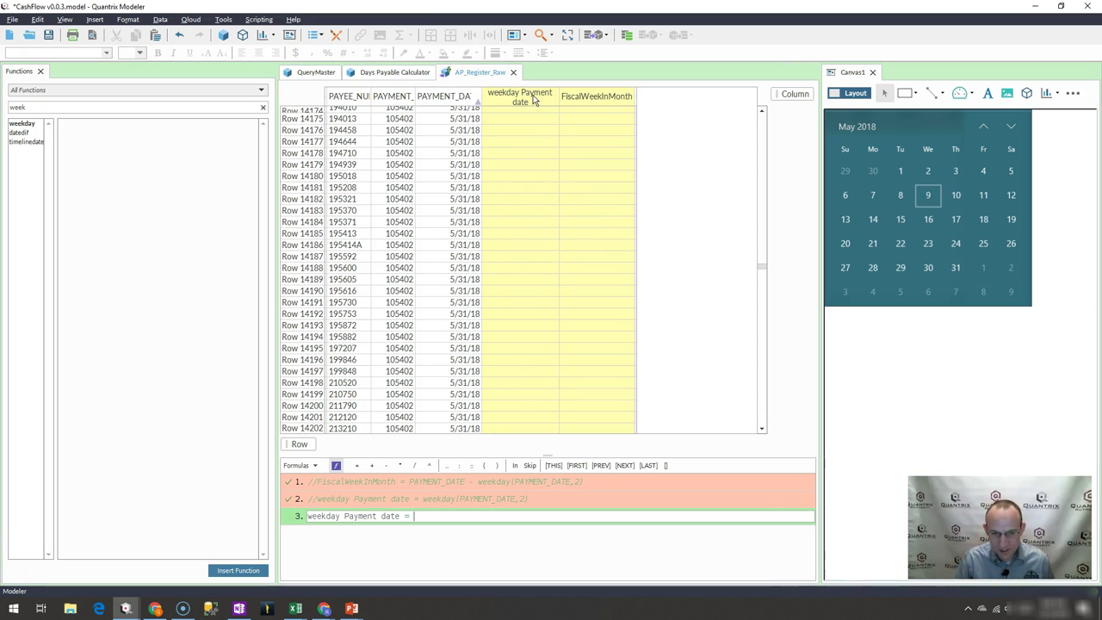
{"action": "type", "text": "weekda7y"}
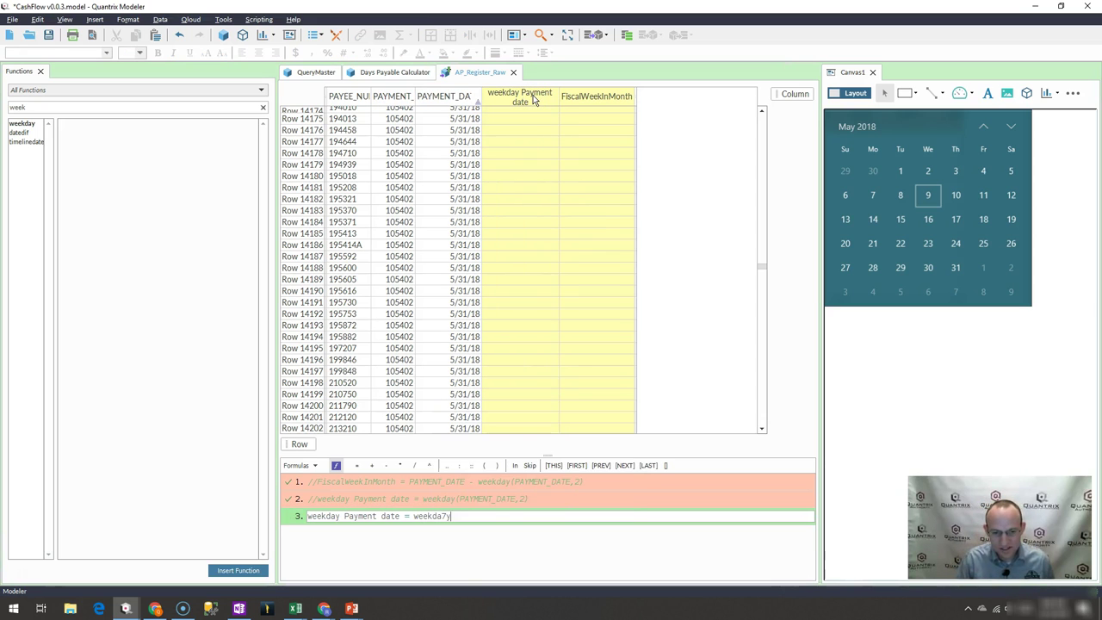
{"action": "key", "text": "BackSpace"}
{"action": "key", "text": "BackSpace"}
{"action": "type", "text": "y("}
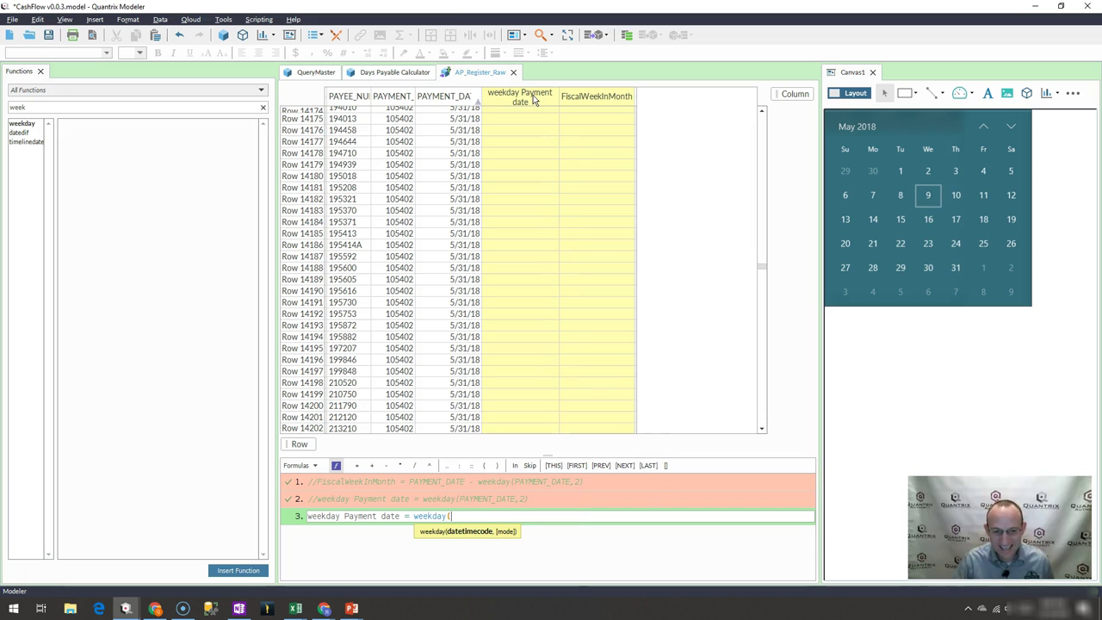
{"action": "left_click", "coordinate": [449, 96]}
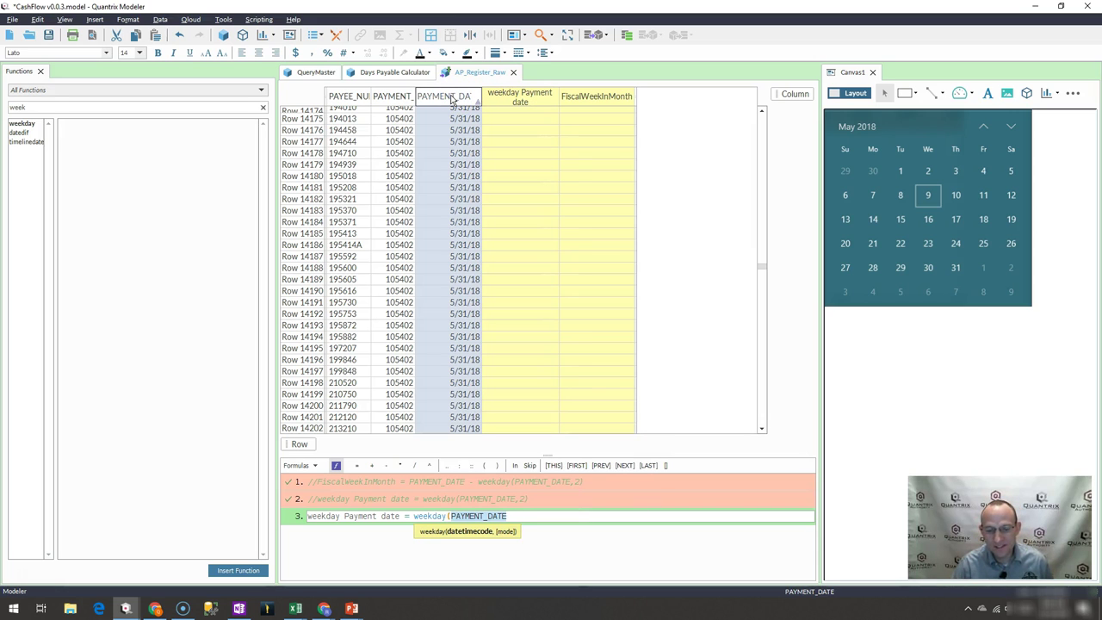
{"action": "type", "text": ","}
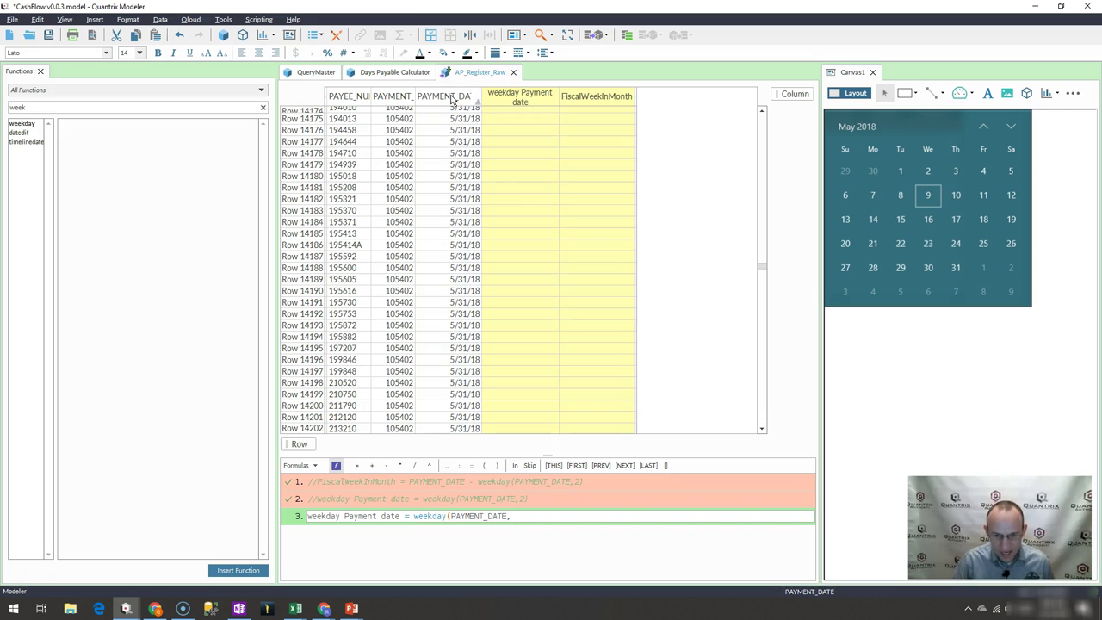
{"action": "left_click", "coordinate": [500, 530]}
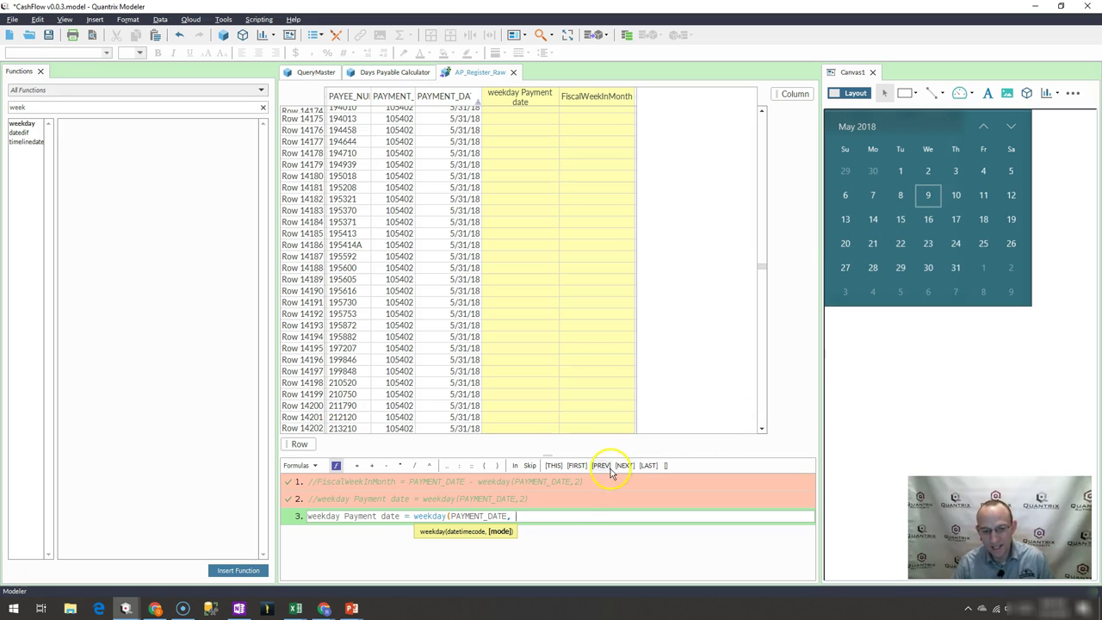
{"action": "type", "text": "2"}
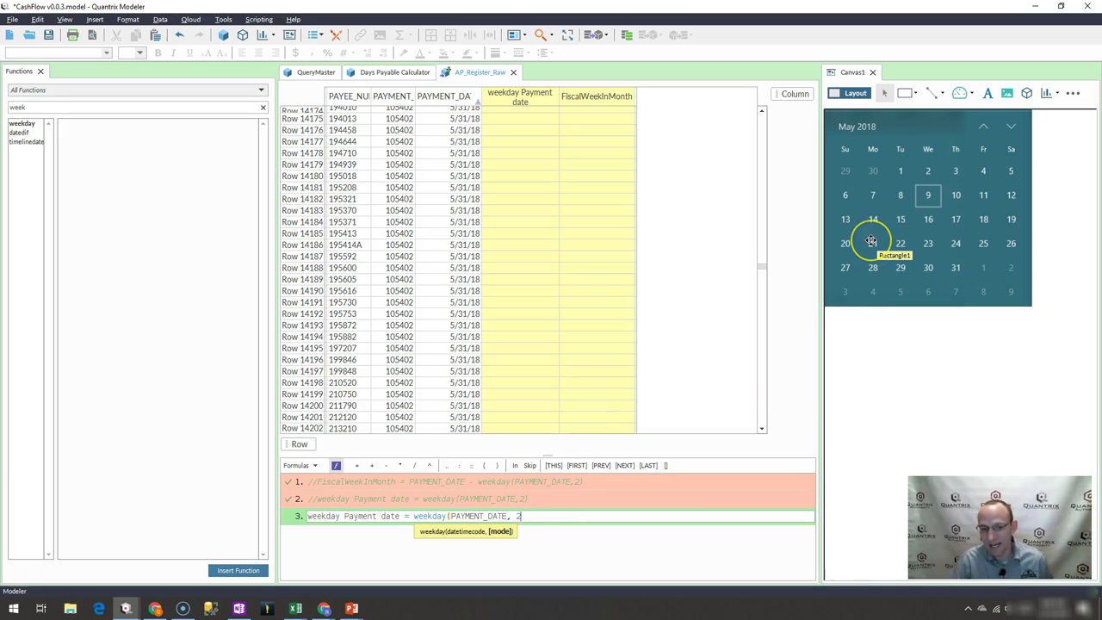
{"action": "type", "text": ")"}
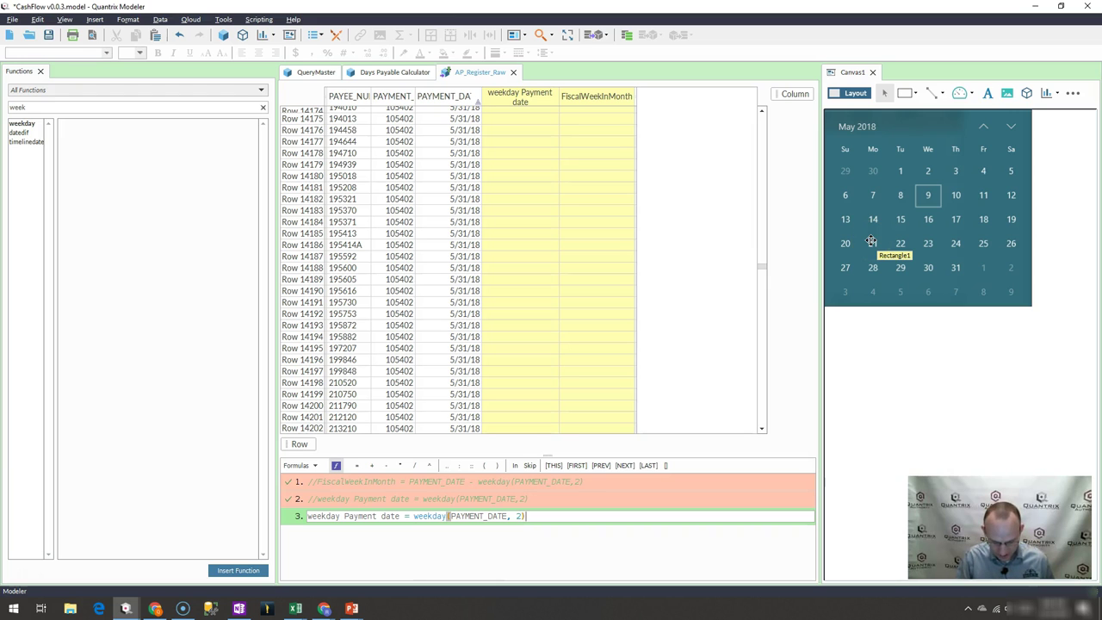
{"action": "key", "text": "Return"}
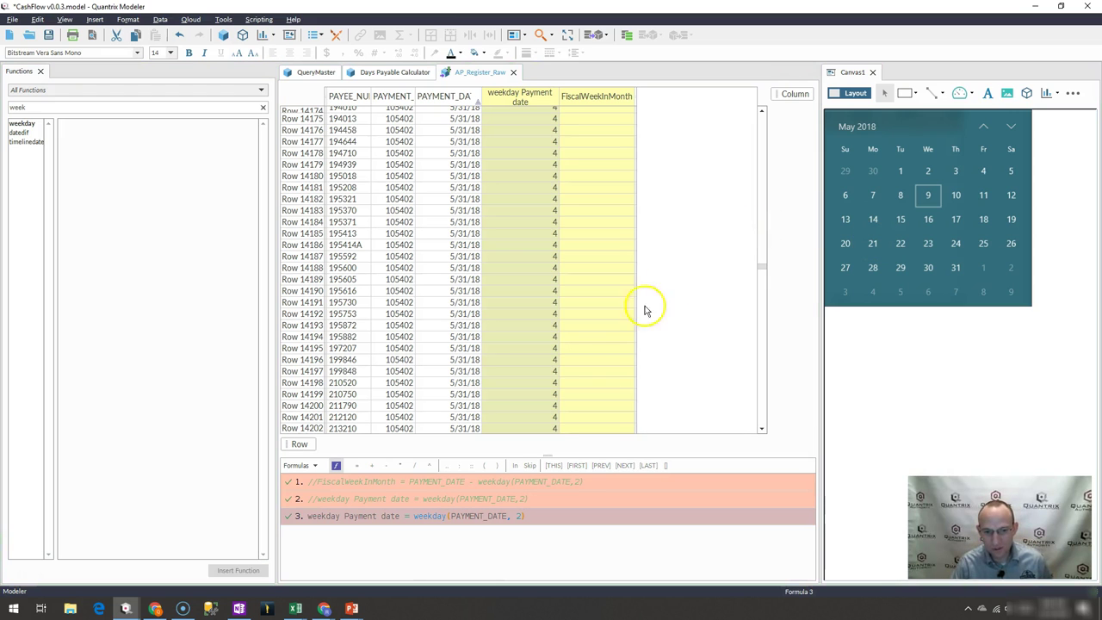
{"action": "left_click", "coordinate": [529, 381]}
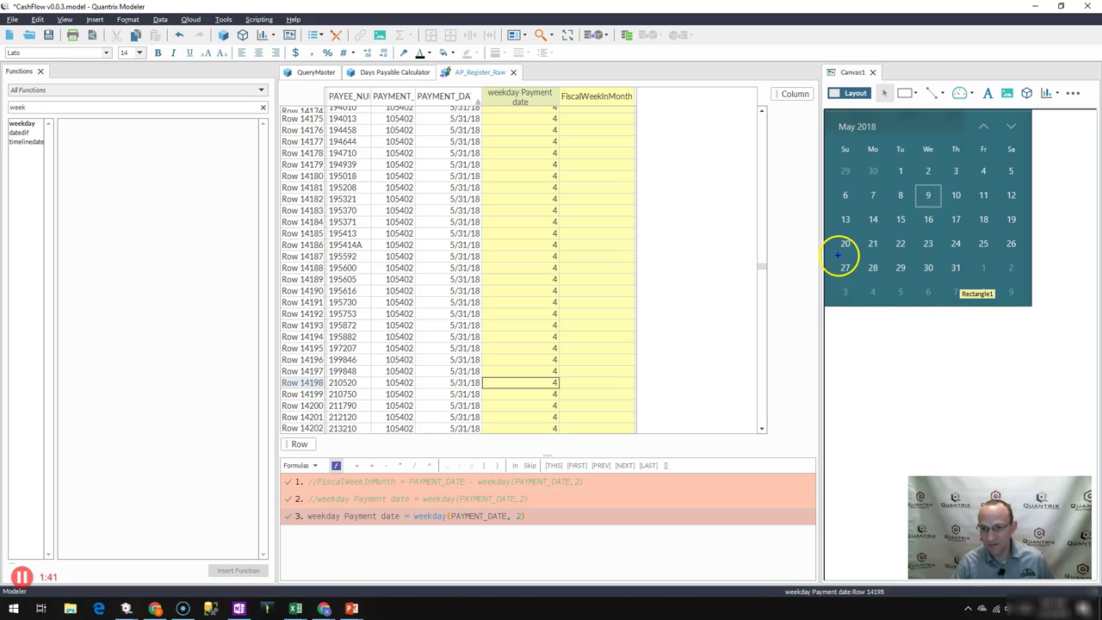
{"action": "left_click_drag", "start_coordinate": [856, 261], "coordinate": [979, 280]}
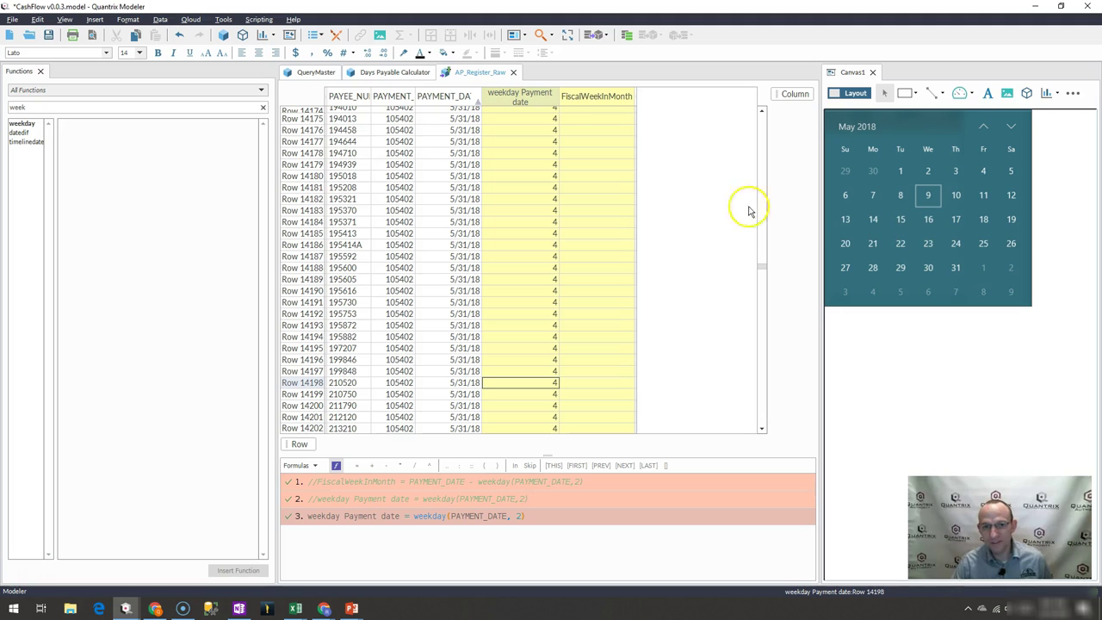
Set FiscalWeekInMonth = PAYMENT_DATE - weekday Payment date, then check the 5/27/18 result at Row 14189.
{"action": "left_click", "coordinate": [577, 96]}
{"action": "type", "text": "="}
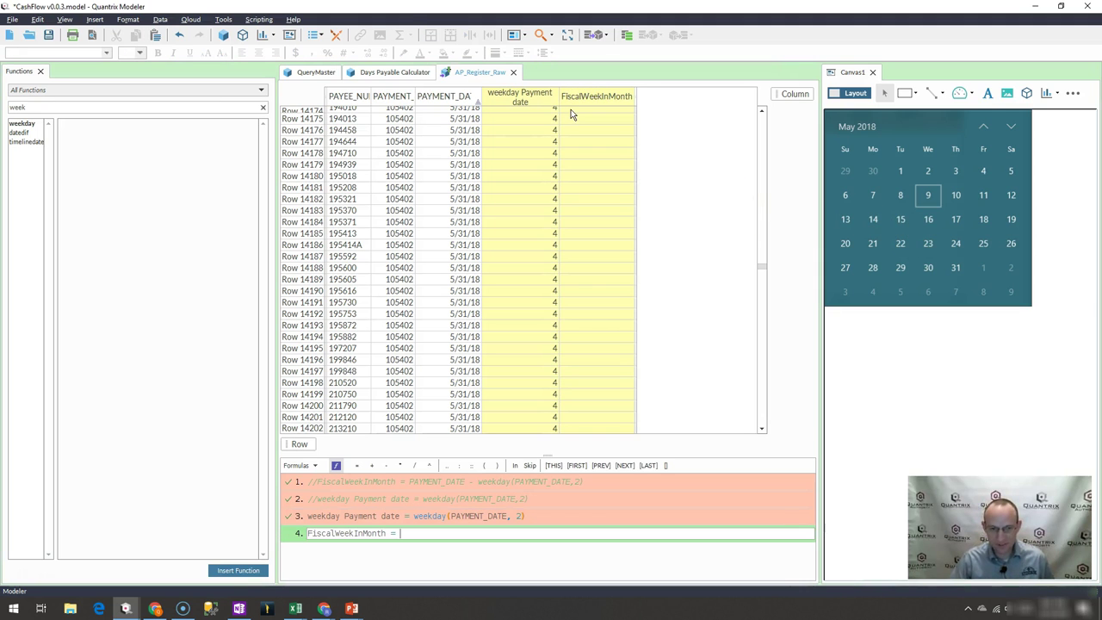
{"action": "left_click", "coordinate": [454, 99]}
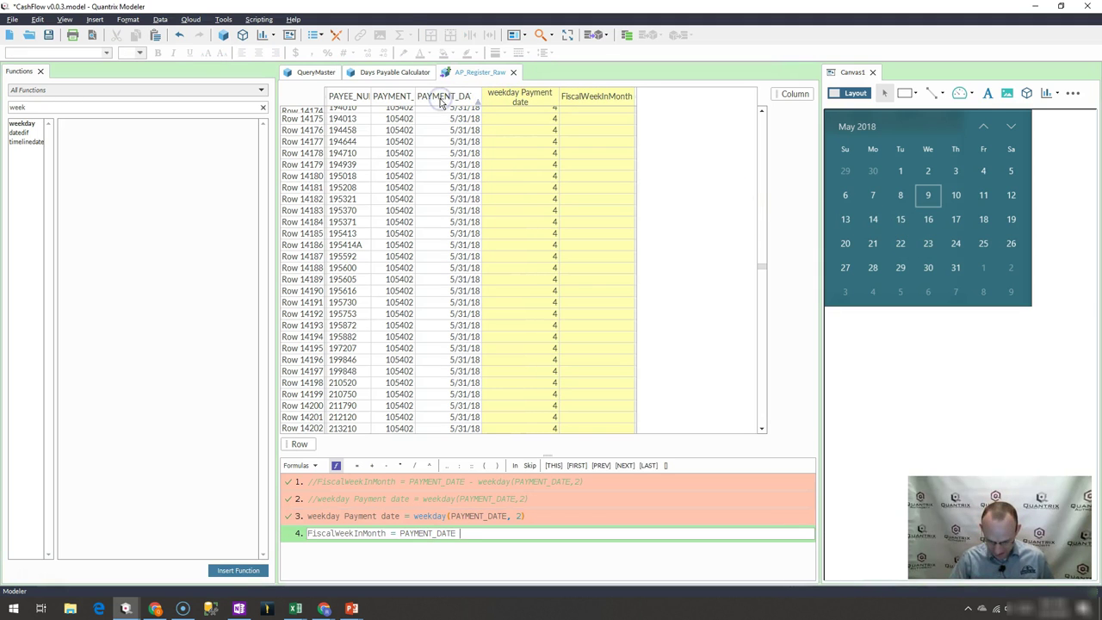
{"action": "type", "text": "-"}
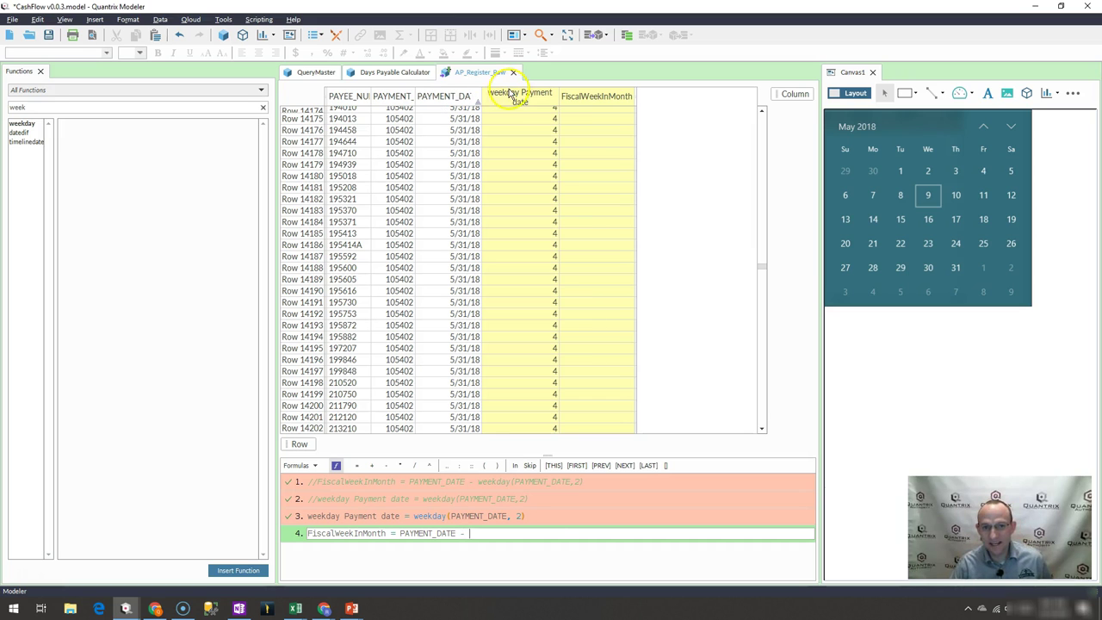
{"action": "left_click", "coordinate": [509, 93]}
{"action": "key", "text": "Return"}
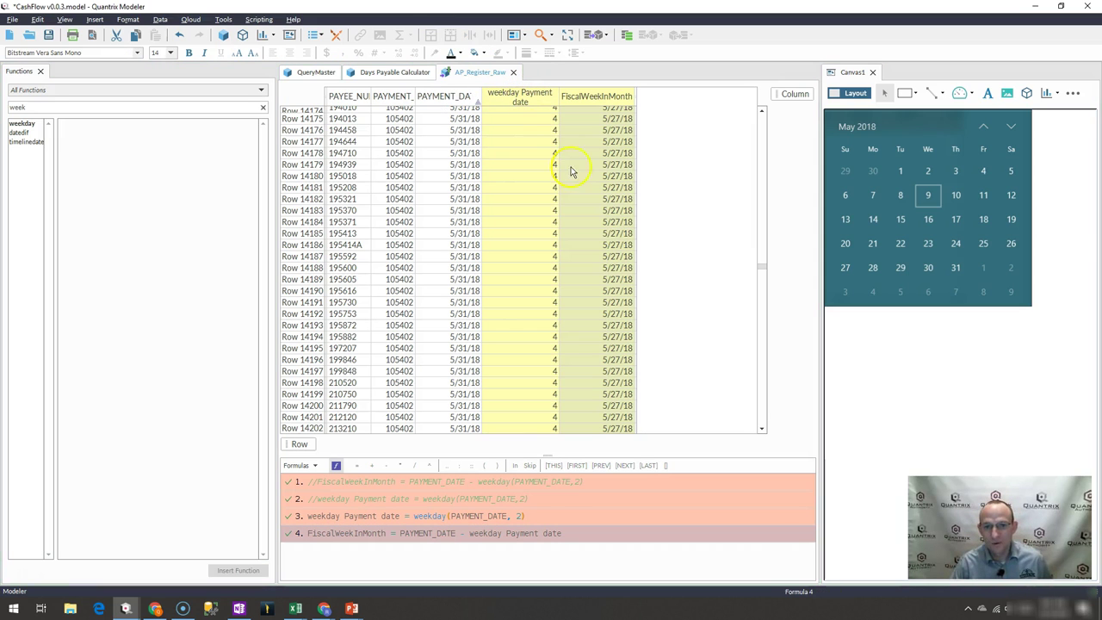
{"action": "left_click", "coordinate": [609, 279]}
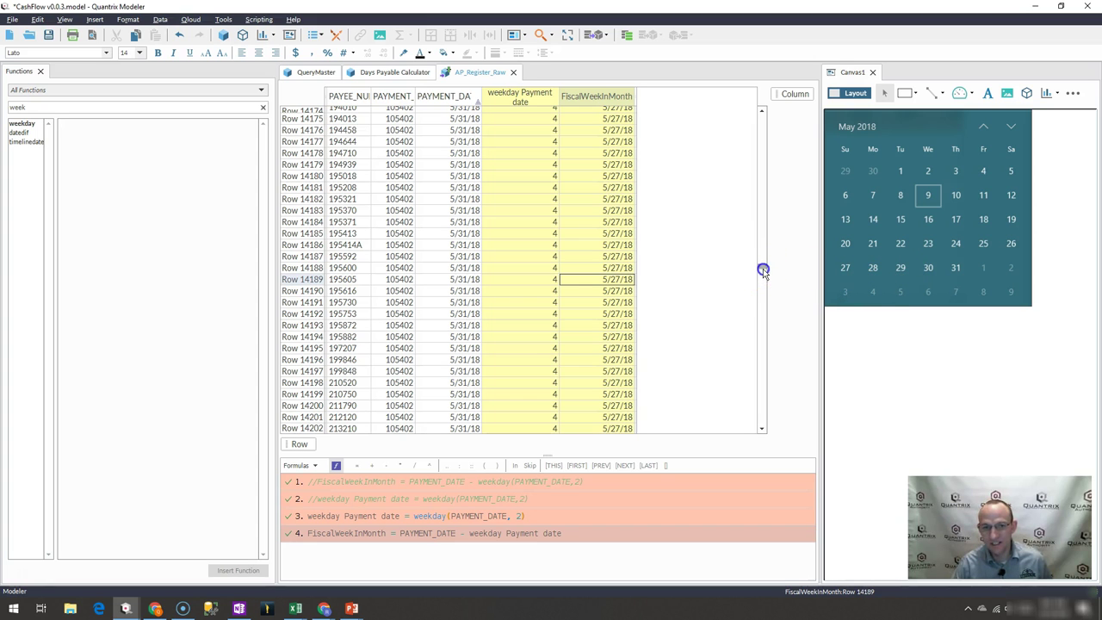
{"action": "left_click_drag", "start_coordinate": [762, 268], "coordinate": [765, 244]}
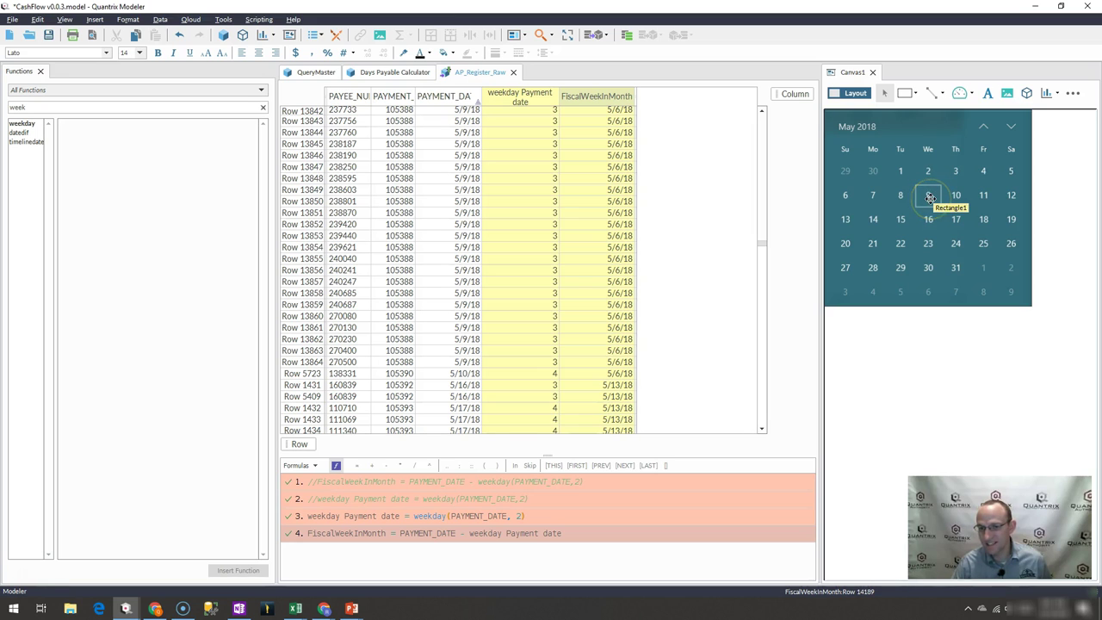
{"action": "left_click", "coordinate": [871, 196]}
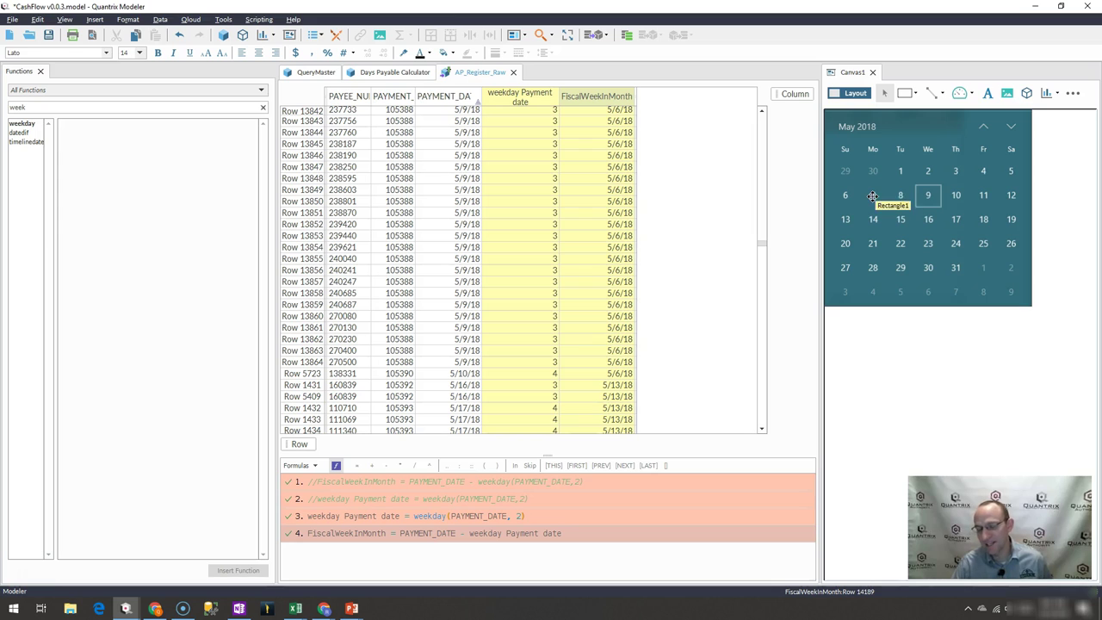
{"action": "left_click", "coordinate": [927, 207]}
{"action": "left_click", "coordinate": [923, 202]}
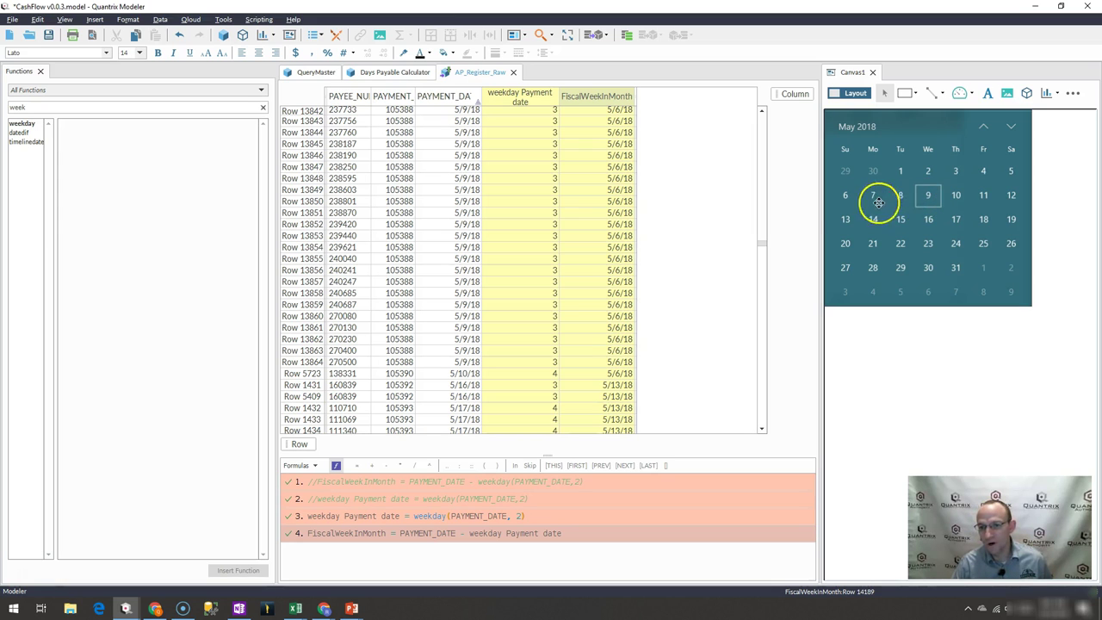
{"action": "left_click", "coordinate": [617, 228]}
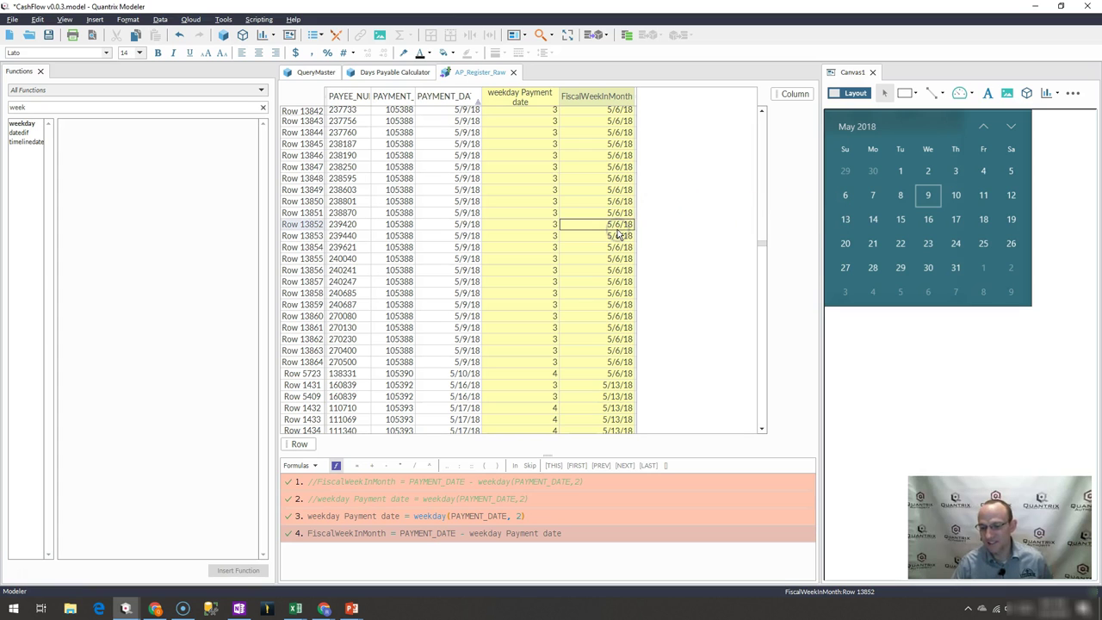